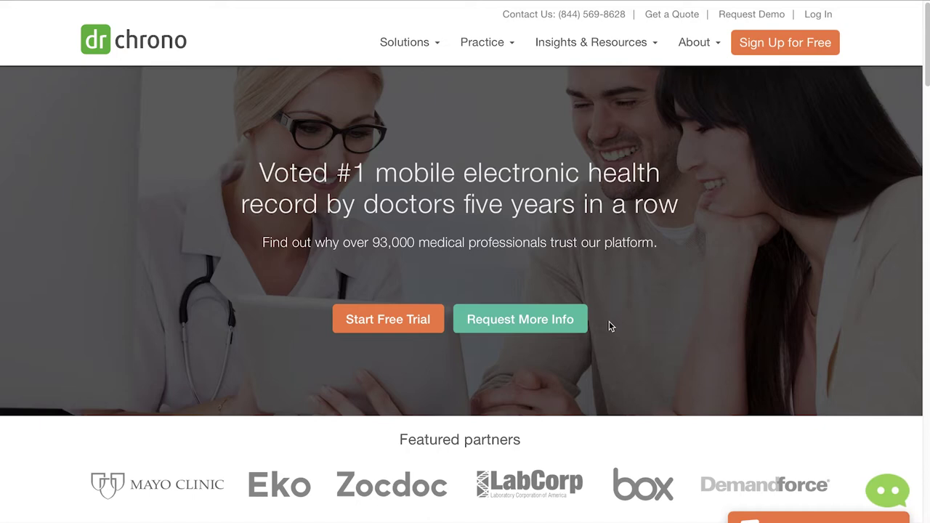
# Open the EHR login page and check the autofilled username and password fields
pyautogui.click(825, 19)
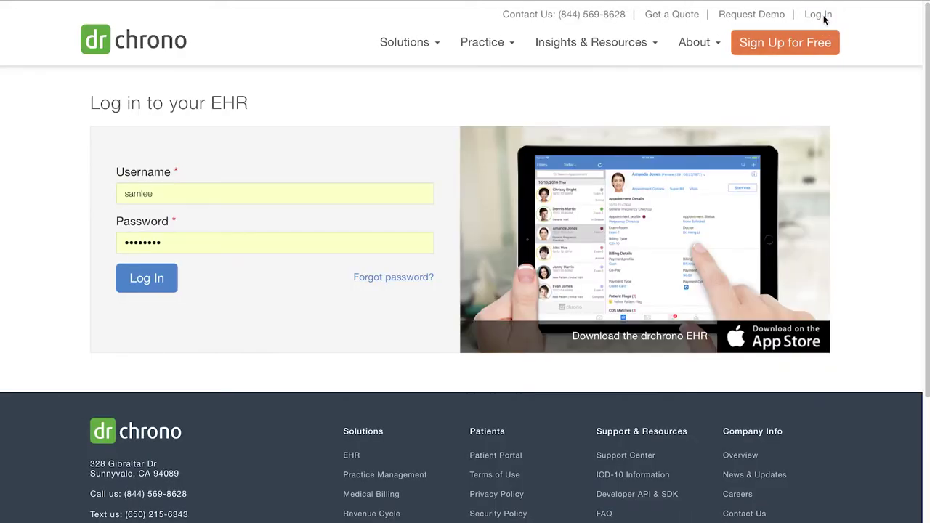
pyautogui.click(256, 187)
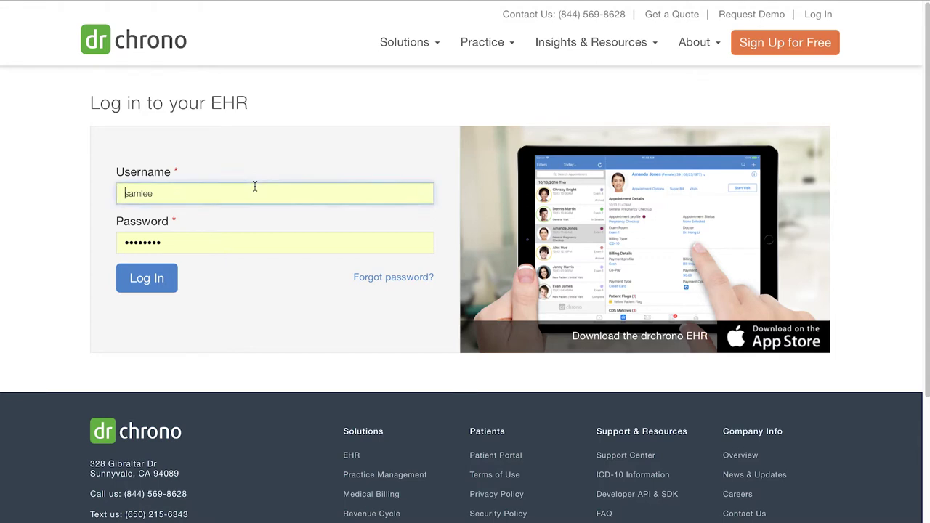
pyautogui.click(196, 243)
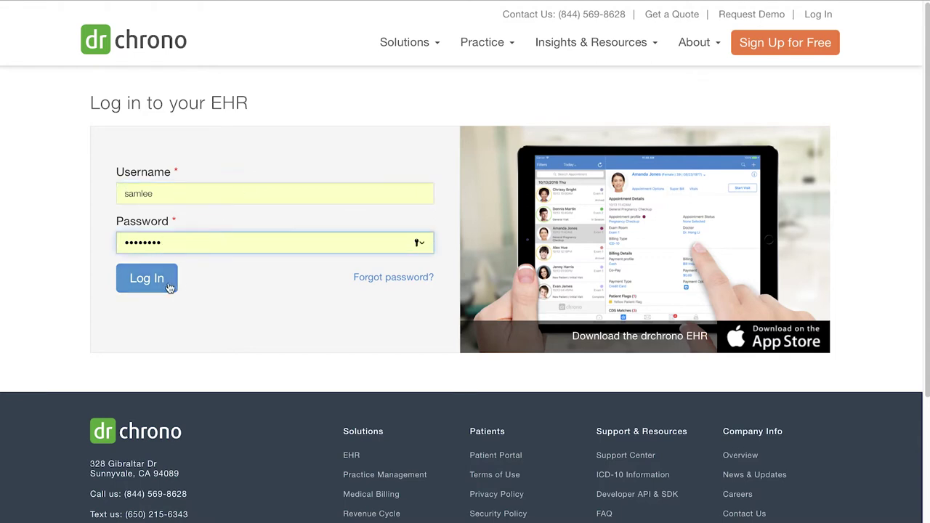
pyautogui.click(347, 282)
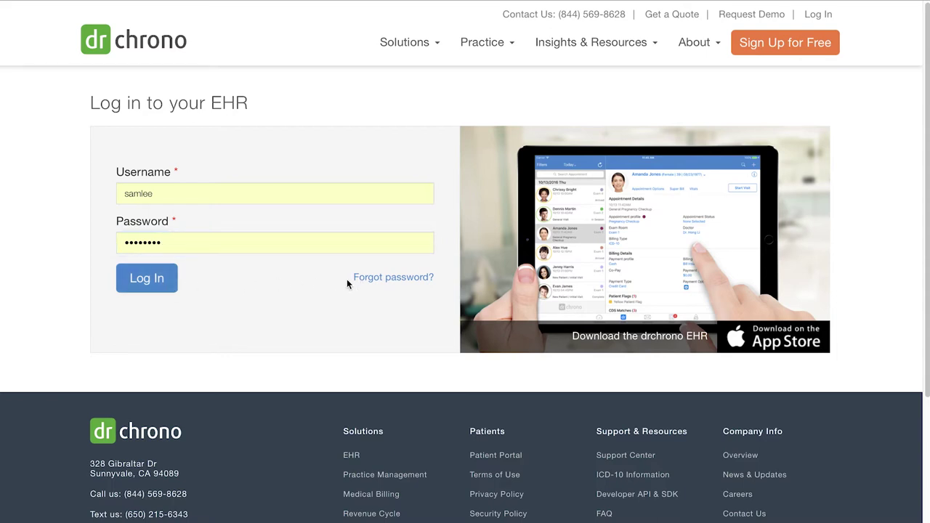
# Log in and go to Account Settings from the Account menu
pyautogui.click(172, 286)
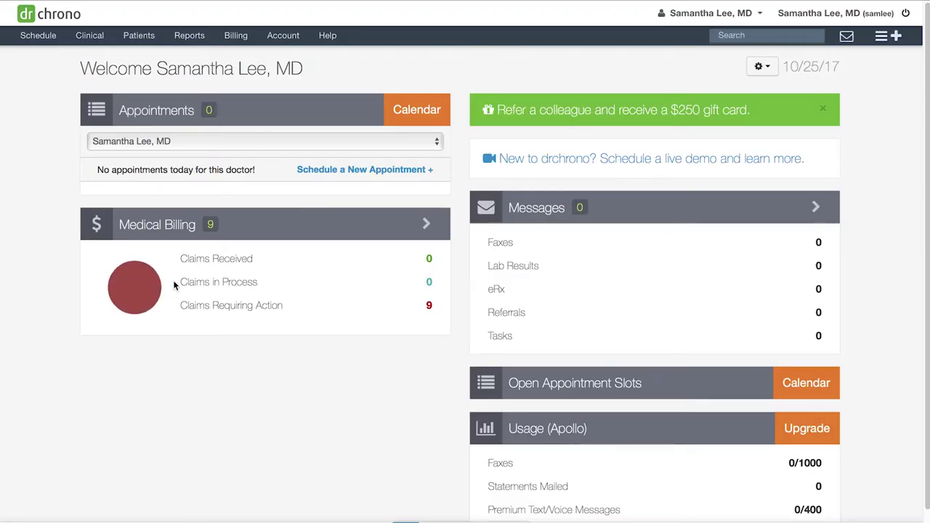
pyautogui.click(289, 36)
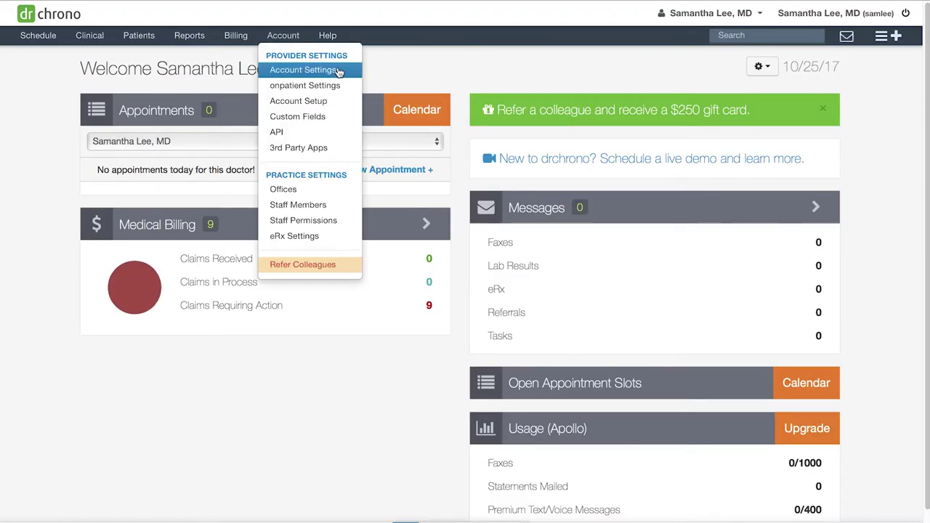
pyautogui.click(302, 70)
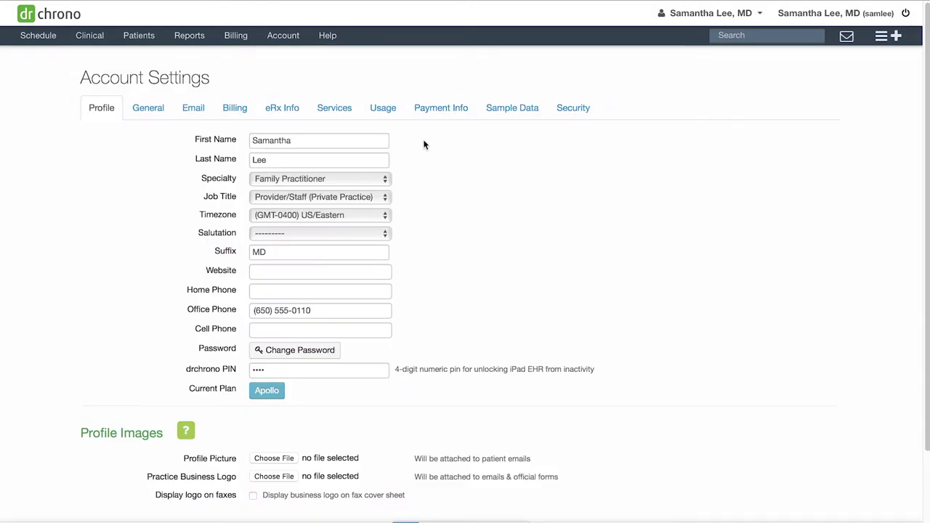
# Change the profile timezone from (GMT-0400) US/Eastern to (GMT-0700) US/Pacific
pyautogui.click(359, 220)
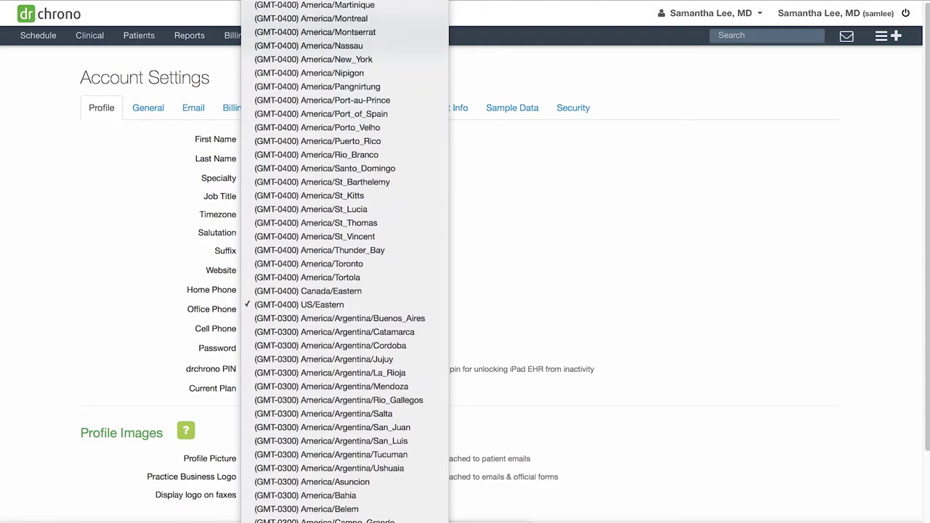
pyautogui.scroll(15, 345, 262)
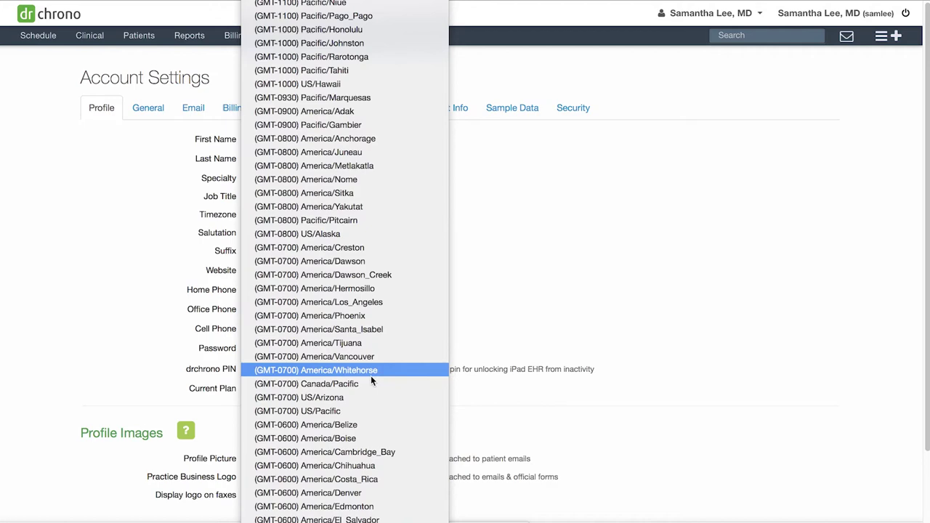
pyautogui.click(369, 412)
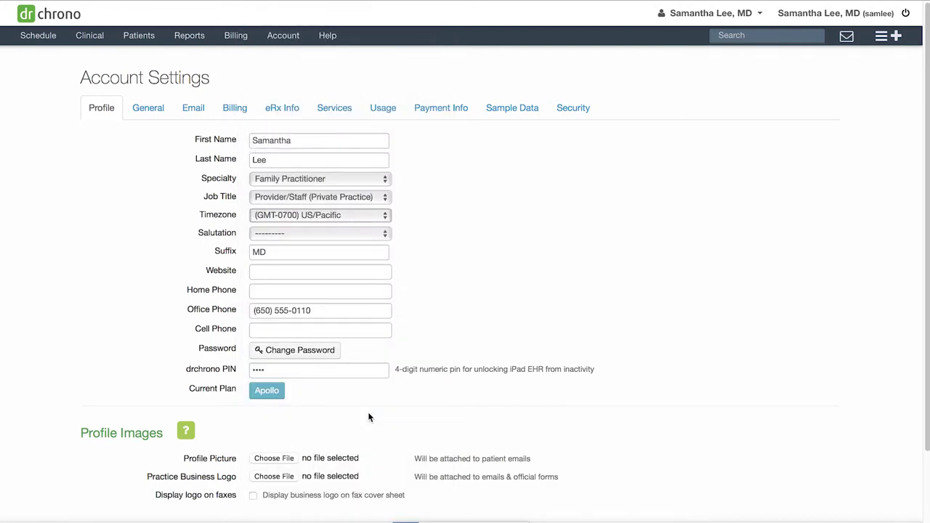
# Review the Suffix, Website and drchrono PIN fields, then save with Update Entire Profile
pyautogui.click(280, 254)
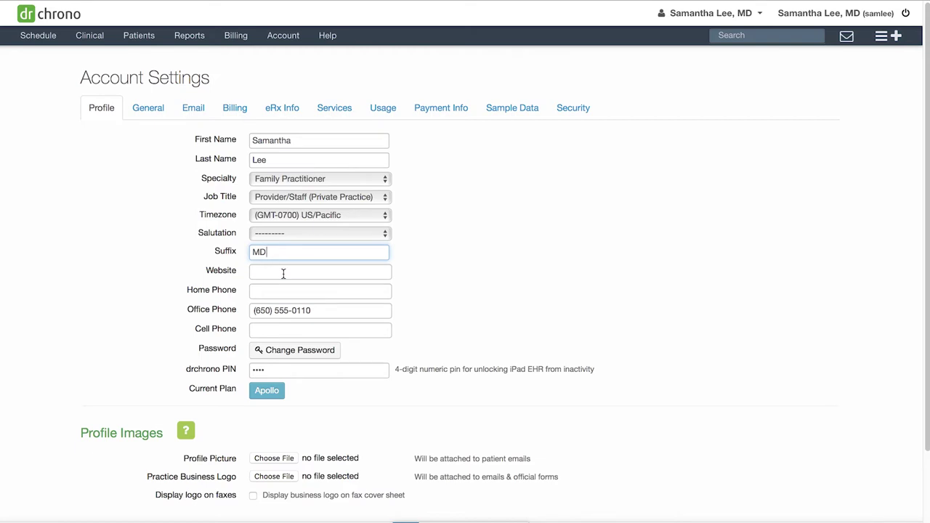
pyautogui.click(283, 272)
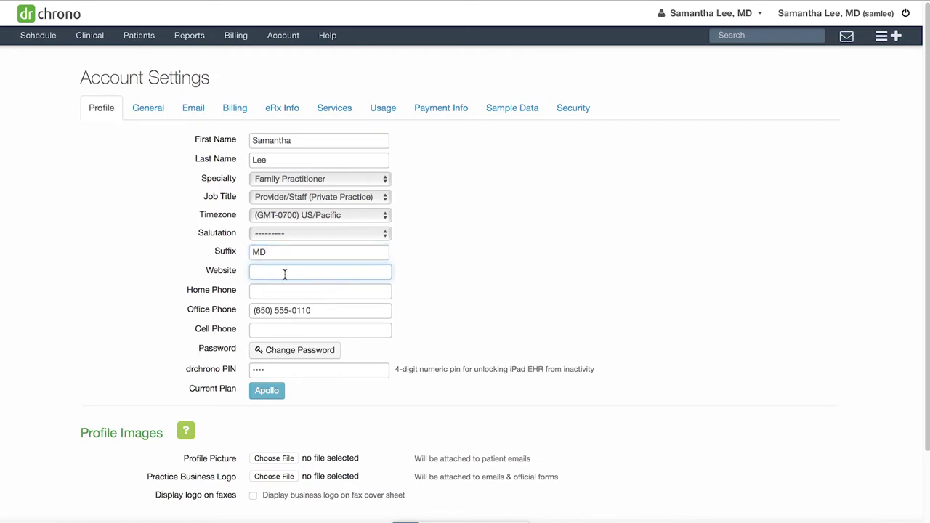
pyautogui.click(289, 371)
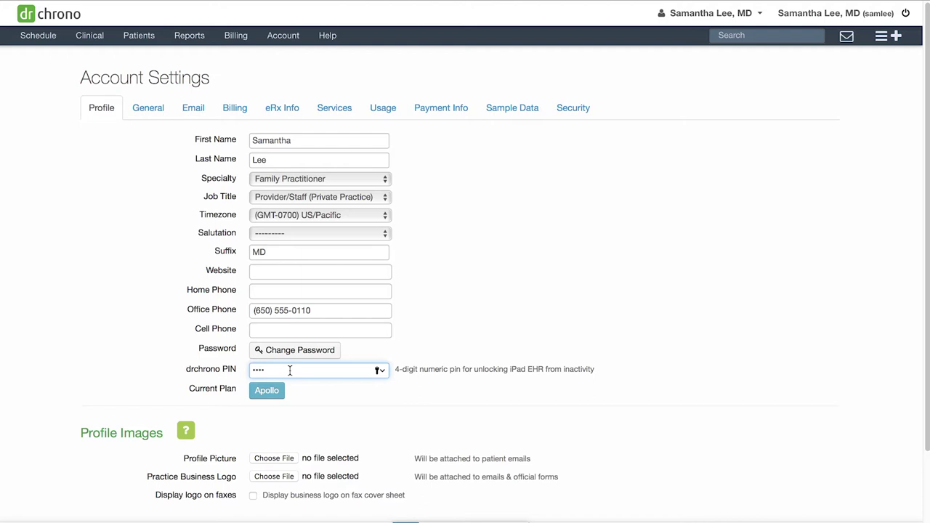
pyautogui.scroll(-3, 439, 412)
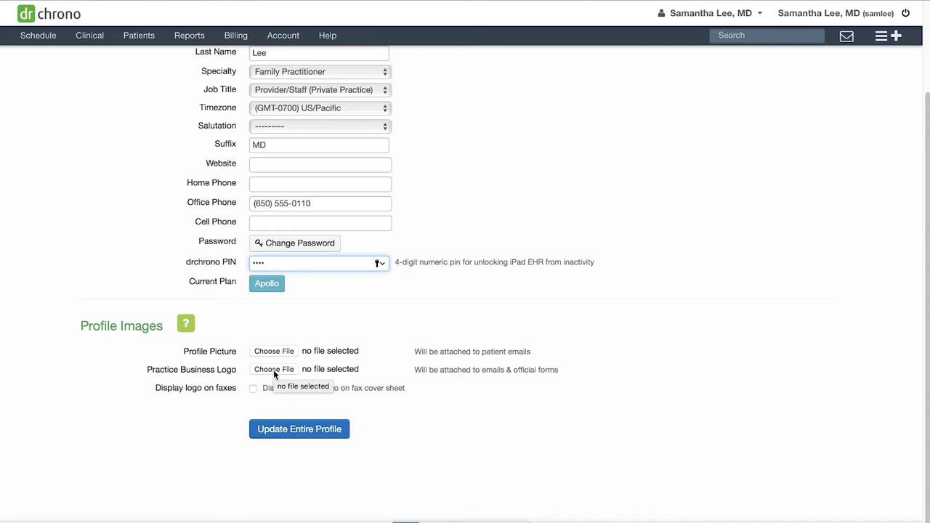
pyautogui.click(346, 429)
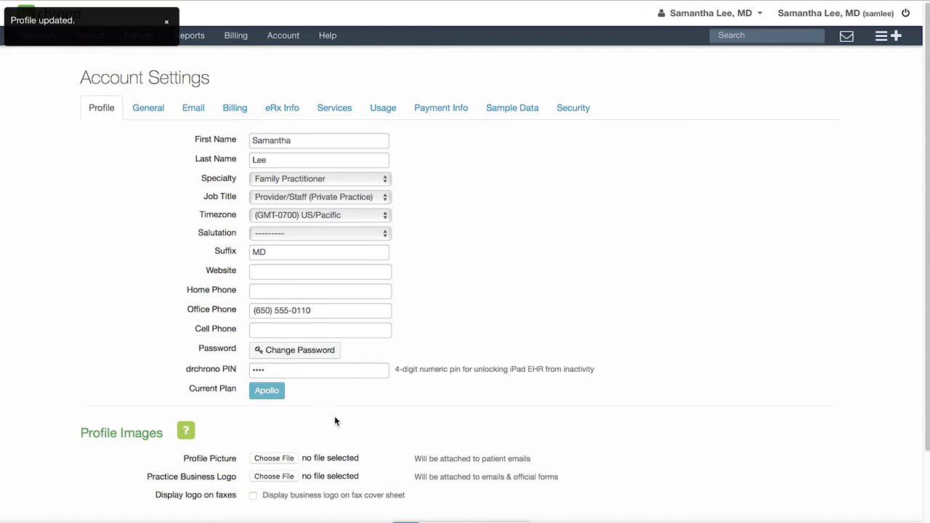
# On the General tab, review the calendar options and leave Allow Exam Room Overlaps unchecked
pyautogui.click(156, 116)
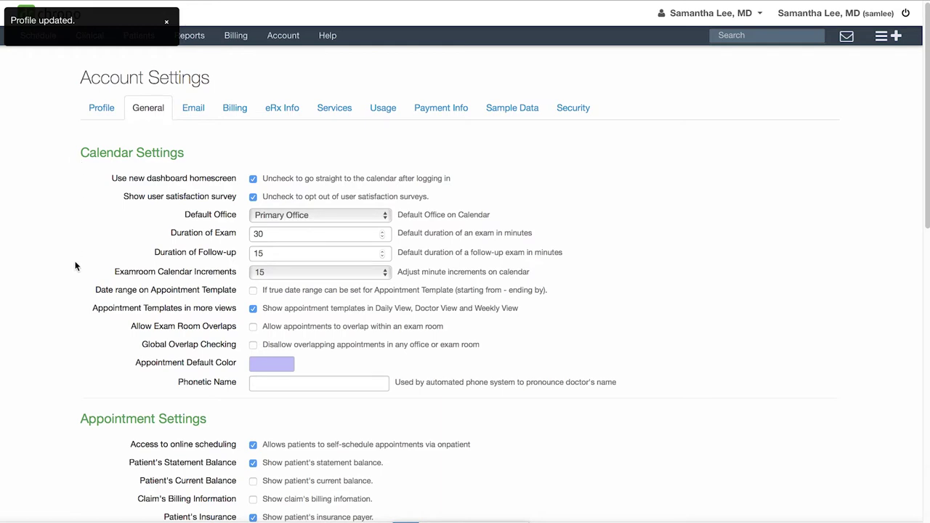
pyautogui.scroll(-2, 72, 415)
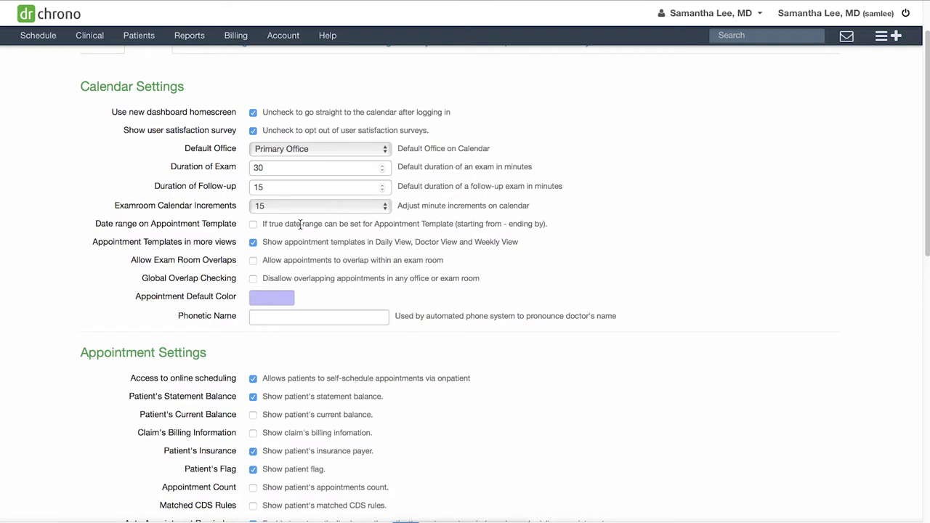
pyautogui.click(253, 261)
pyautogui.click(253, 261)
pyautogui.scroll(-5, 436, 406)
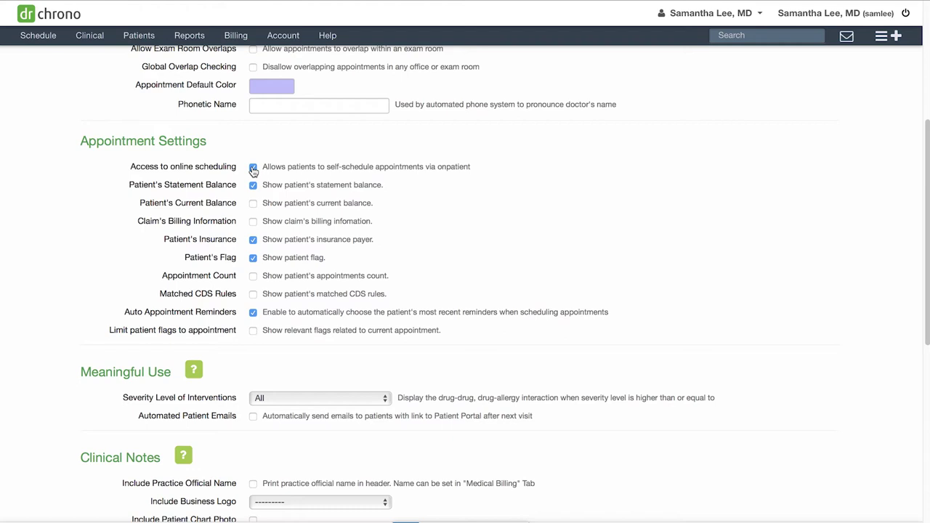
# Review the appointment options and save the General settings with exam room overlaps off
pyautogui.scroll(-2, 307, 311)
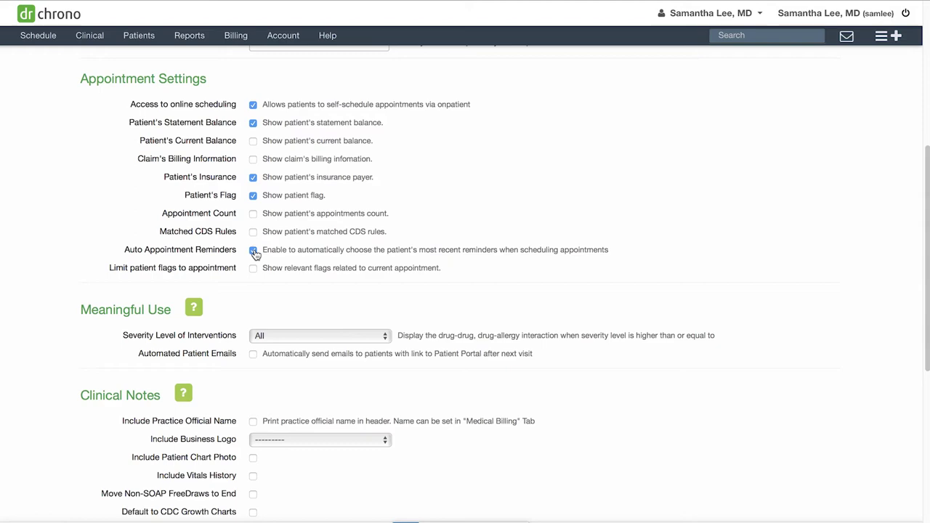
pyautogui.scroll(-3, 522, 422)
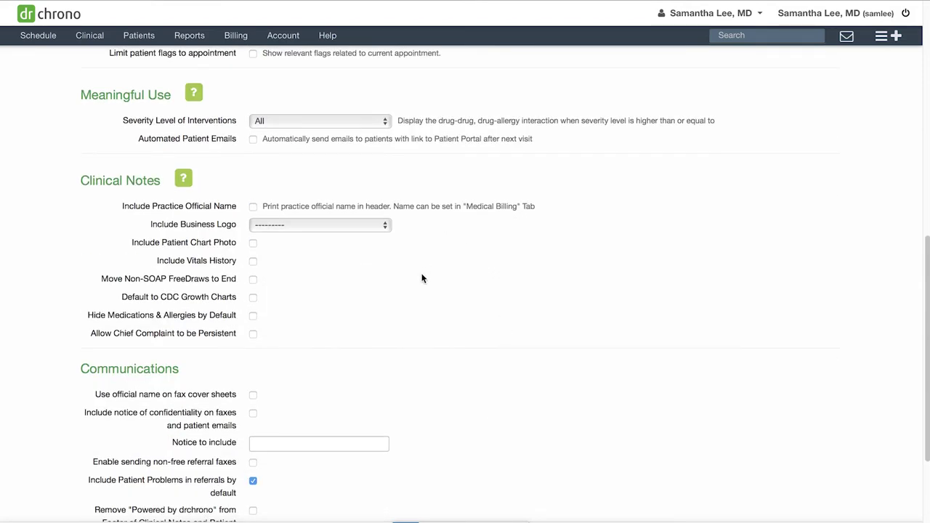
pyautogui.scroll(-3, 411, 340)
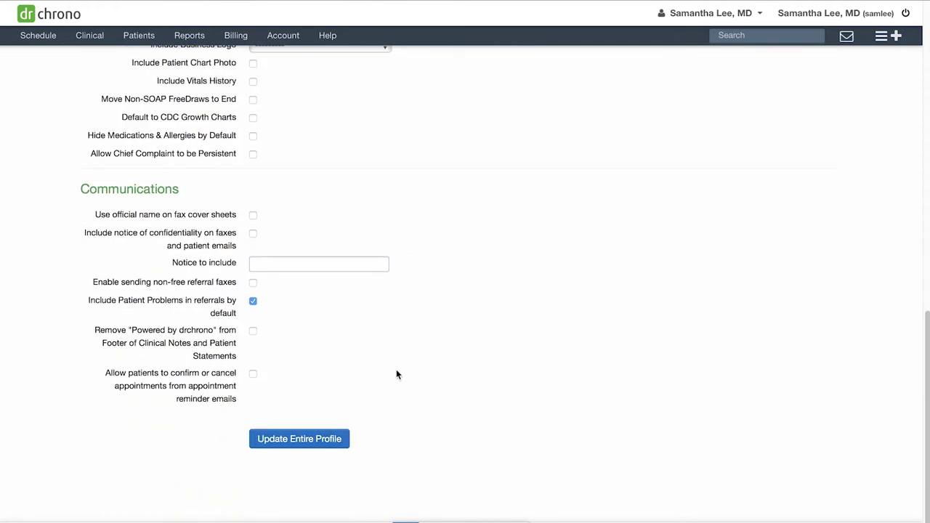
pyautogui.click(346, 442)
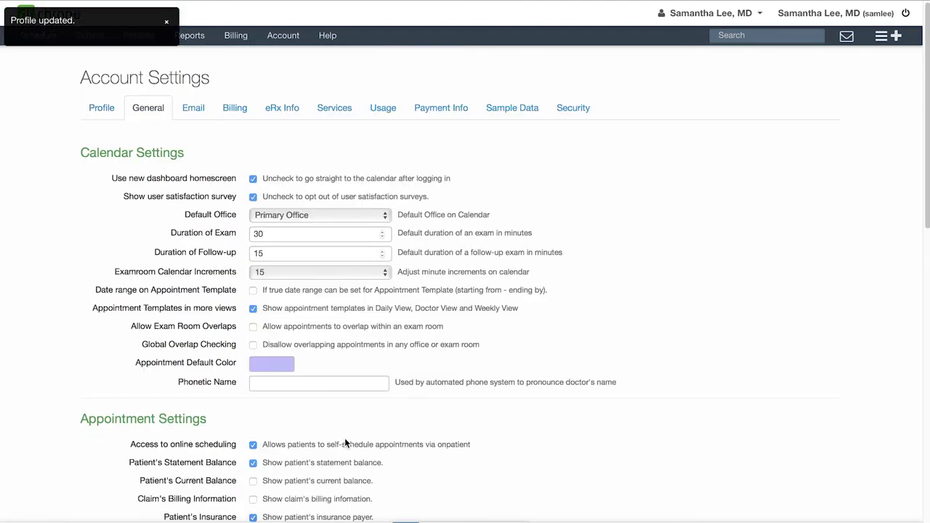
# Review the Email tab's Online Scheduling Notification recipients, then bring up the Medical Billing form
pyautogui.click(202, 109)
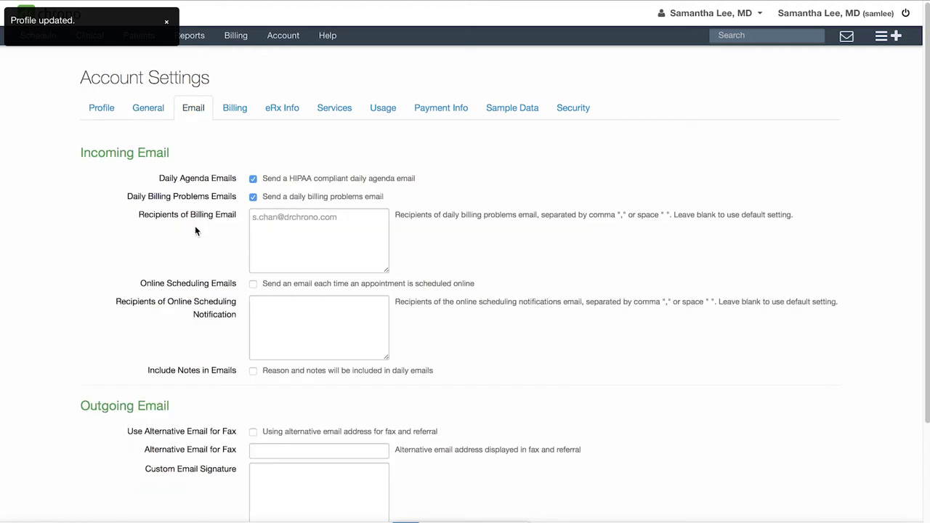
pyautogui.click(307, 307)
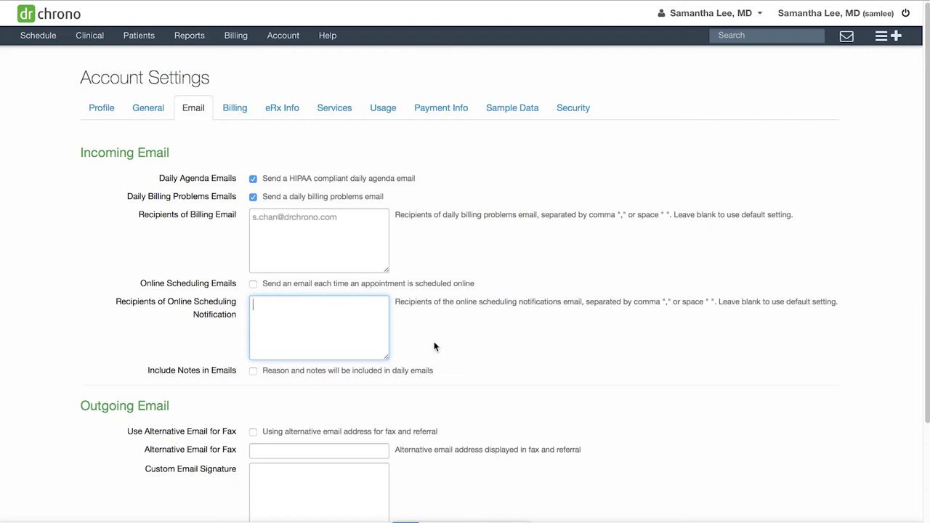
pyautogui.scroll(-3, 434, 346)
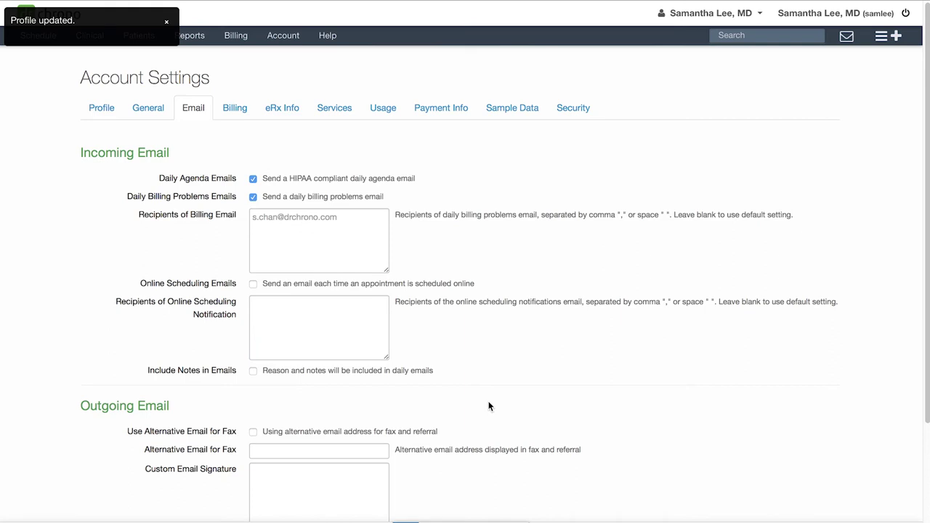
pyautogui.click(235, 107)
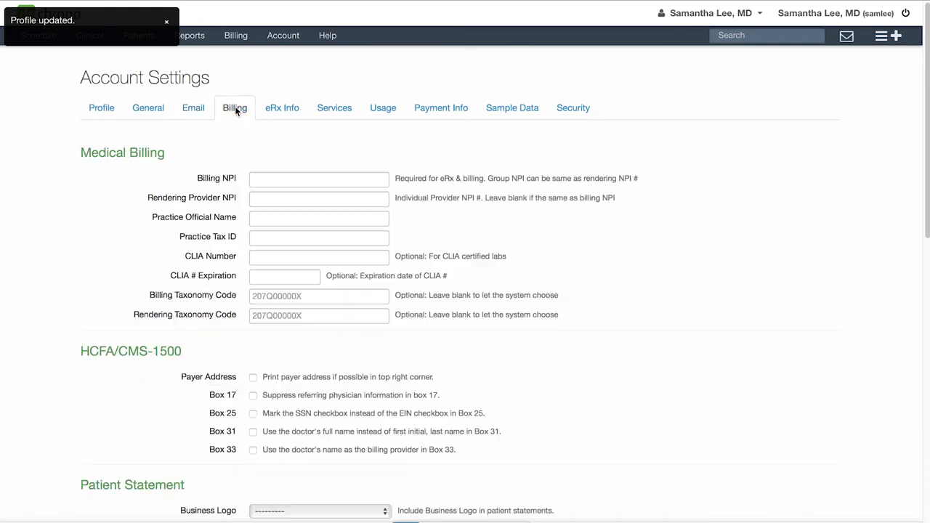
# Check Practice Official Name and Practice Tax ID, review the Billing form, and save it
pyautogui.click(336, 217)
pyautogui.click(323, 238)
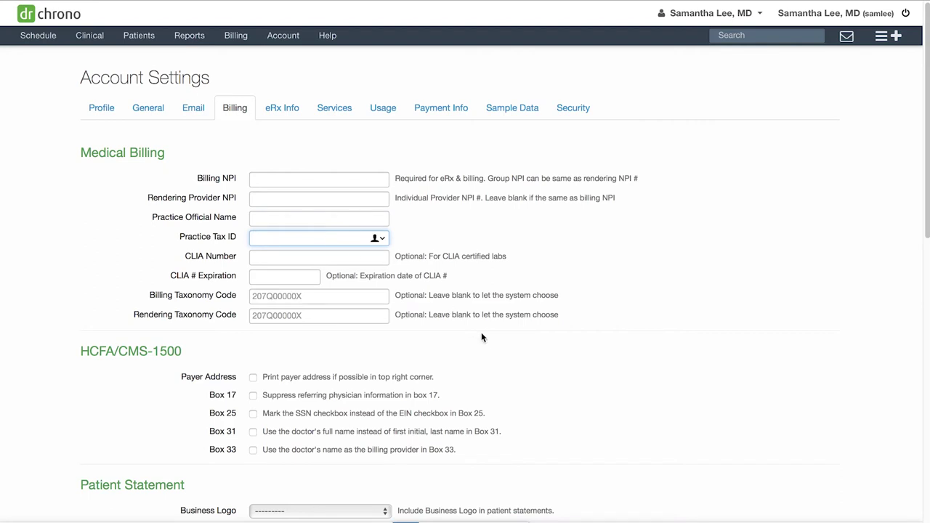
pyautogui.scroll(-3, 485, 336)
pyautogui.scroll(-2, 486, 341)
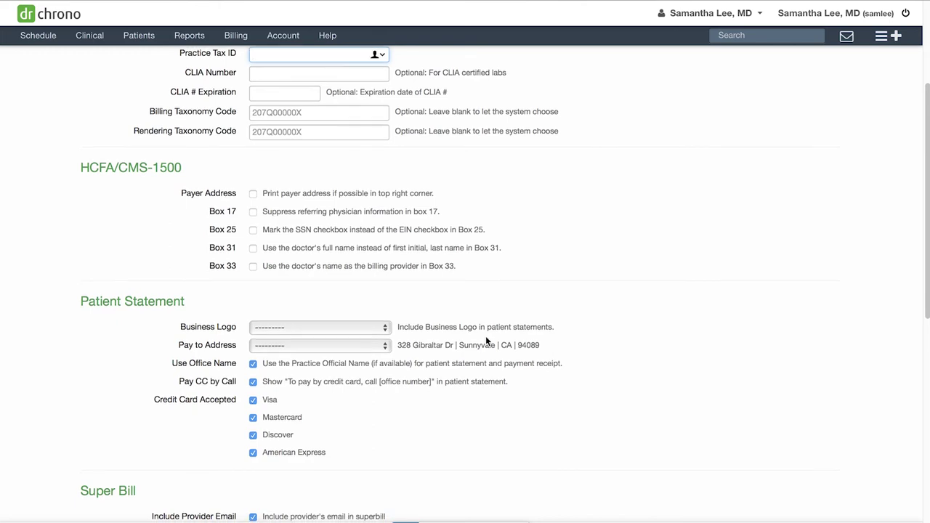
pyautogui.scroll(-3, 485, 335)
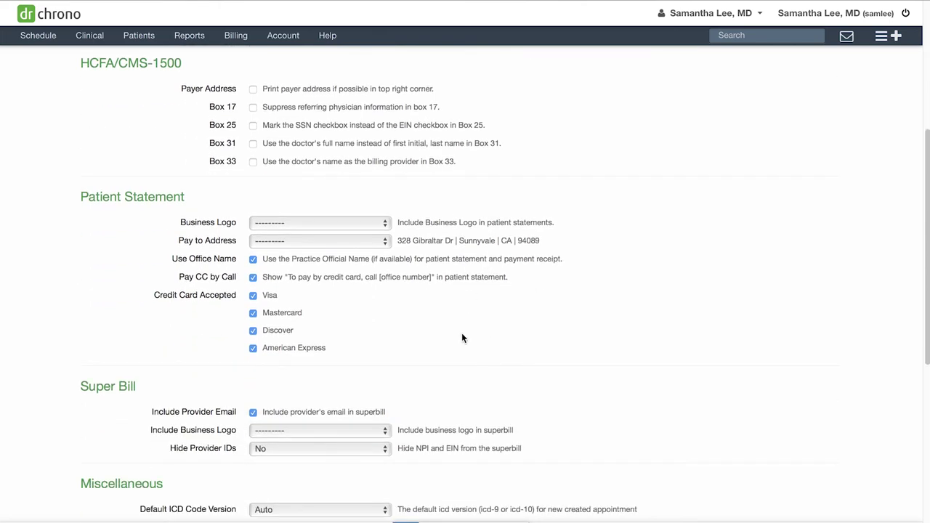
pyautogui.scroll(-4, 462, 338)
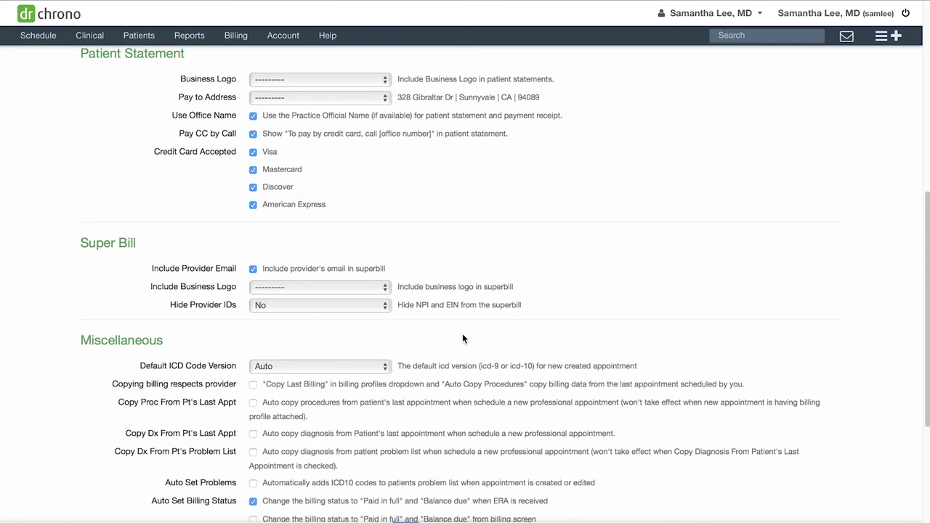
pyautogui.scroll(-5, 463, 333)
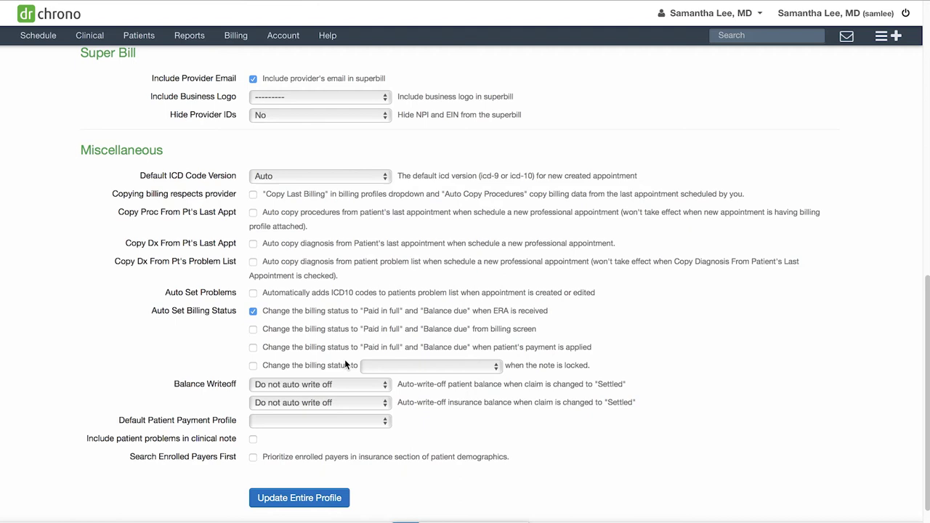
pyautogui.scroll(-2, 345, 365)
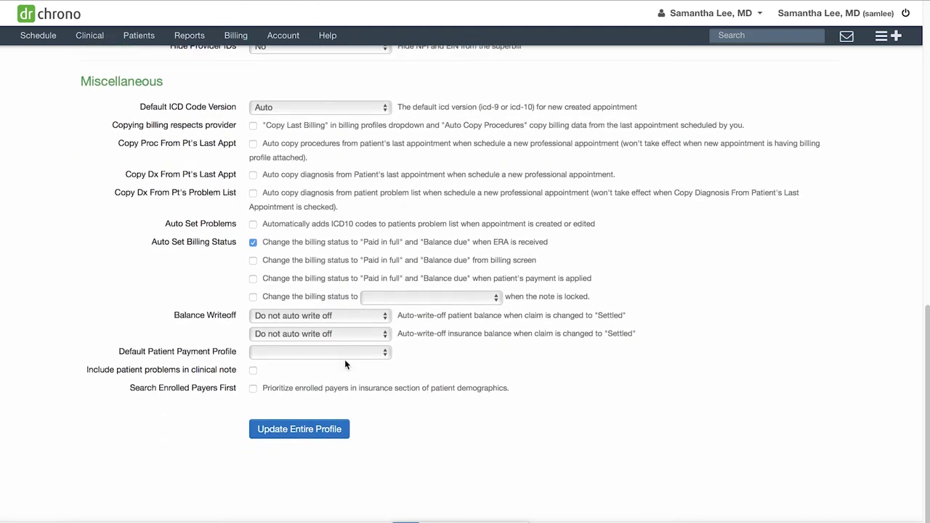
pyautogui.click(345, 429)
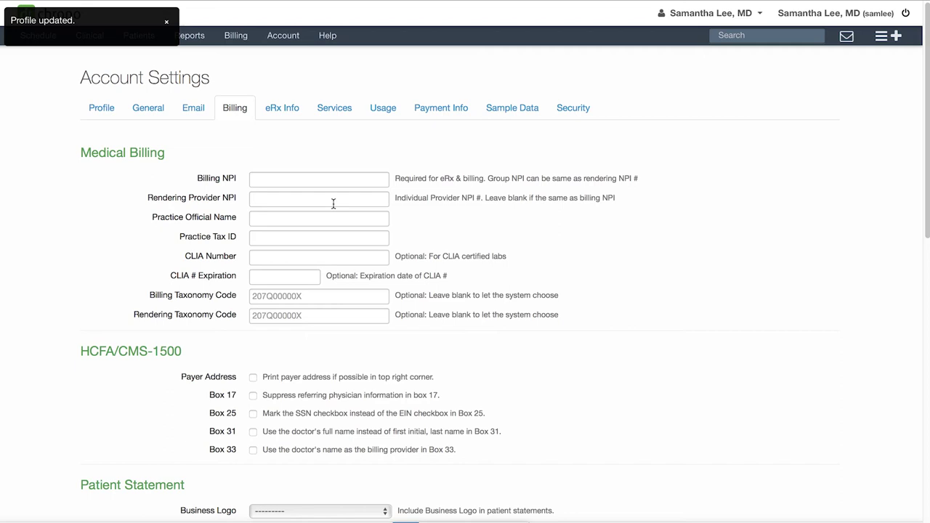
# Start the eRx ePrescribing registration, then close the dialog without filling in the address
pyautogui.click(296, 109)
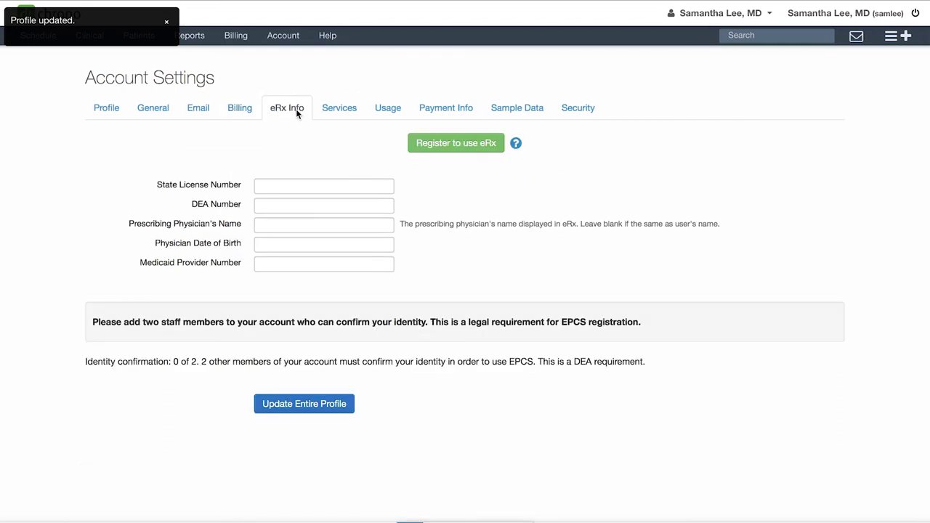
pyautogui.click(501, 144)
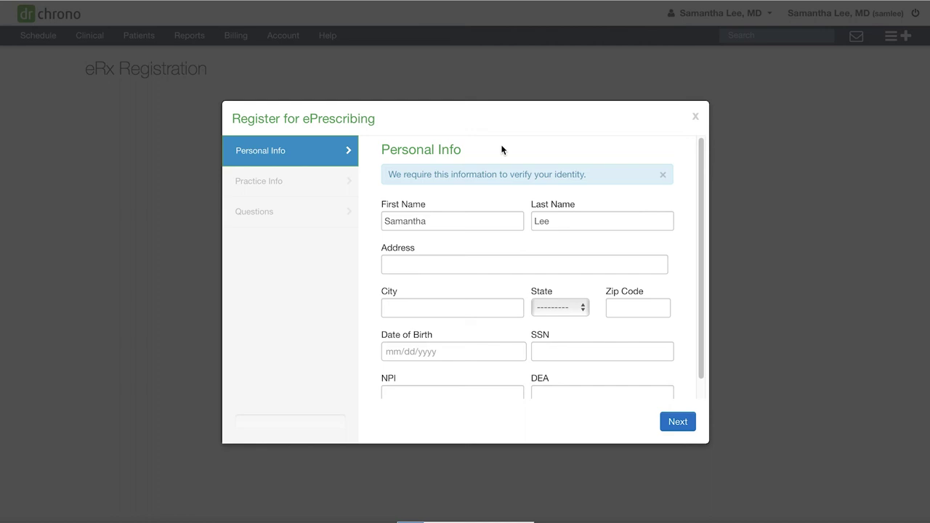
pyautogui.click(483, 264)
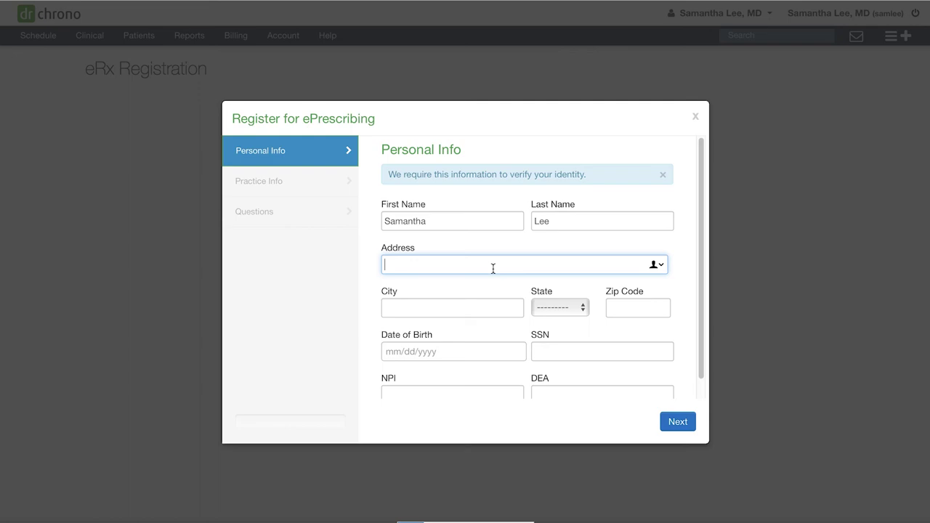
pyautogui.click(696, 119)
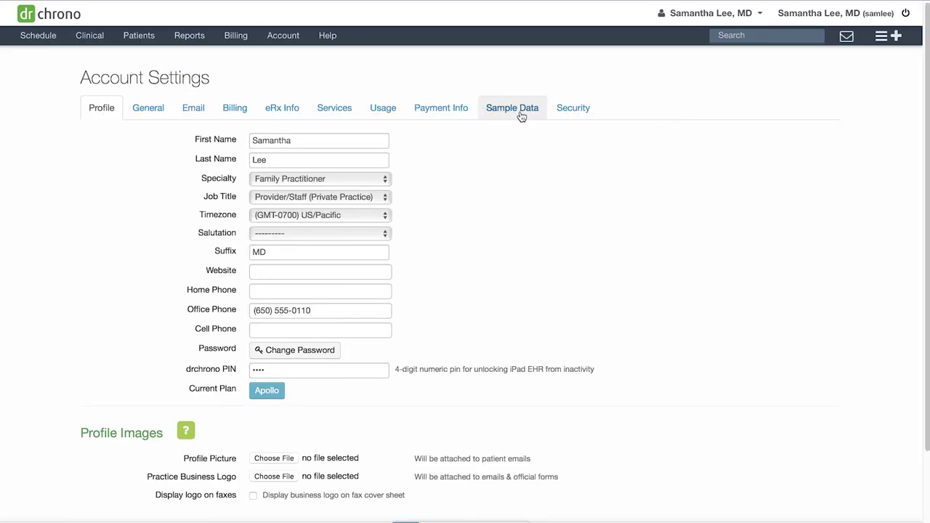
# Show the Sample Data options for adding or removing sample data and billing demo data
pyautogui.click(521, 115)
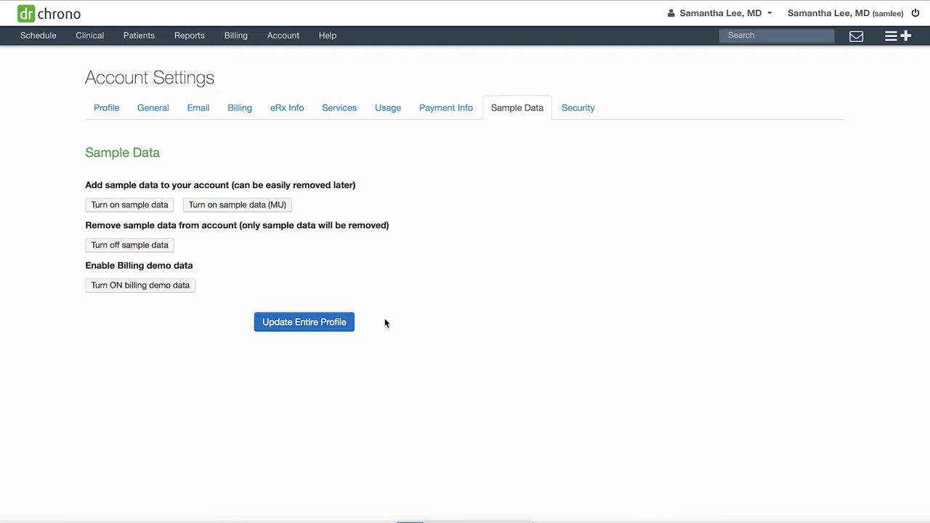
# View the Security tab's Two Factor Authentication, currently Disabled with an Enable Authy option
pyautogui.click(578, 109)
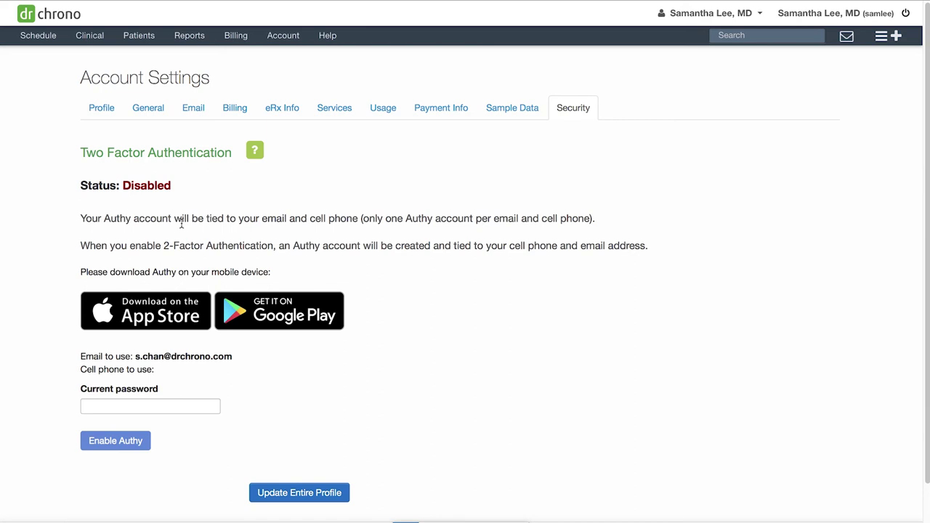
# Go to the drchrono Support Center via Help and start a new support request form
pyautogui.click(327, 35)
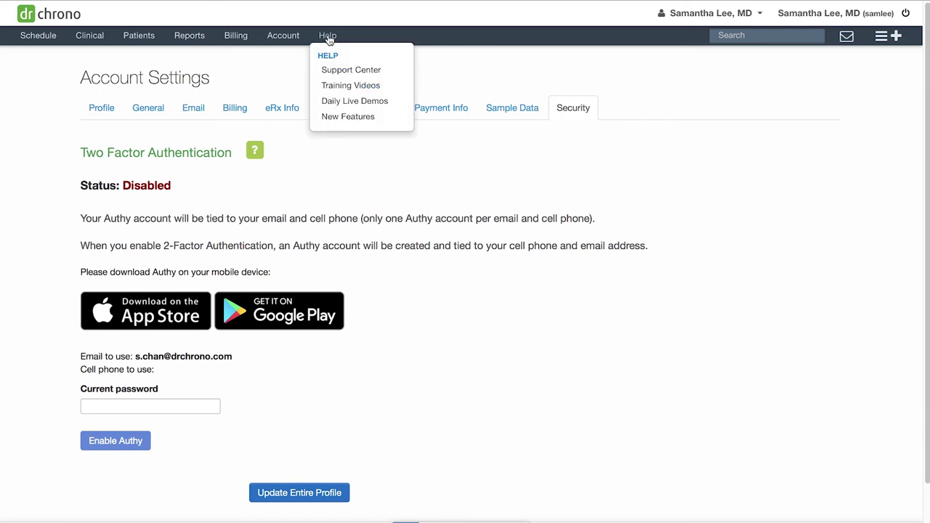
pyautogui.click(397, 77)
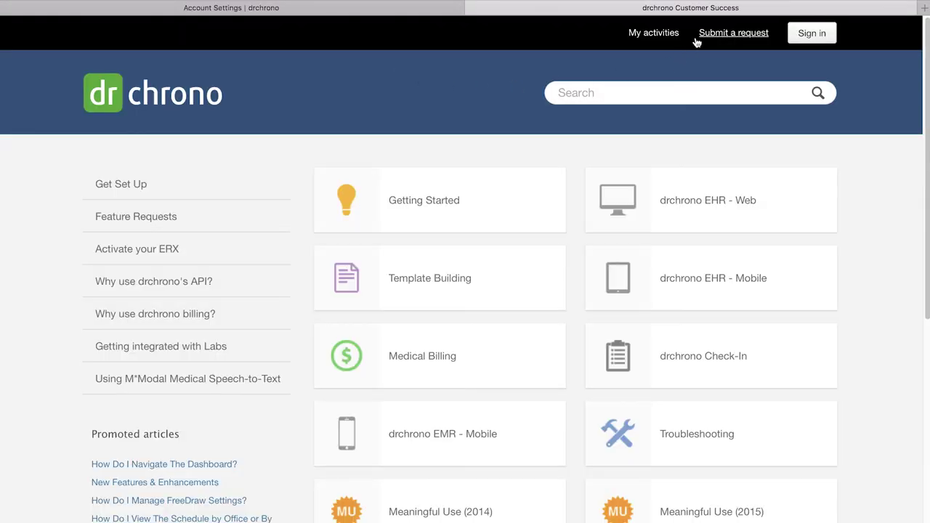
pyautogui.click(725, 34)
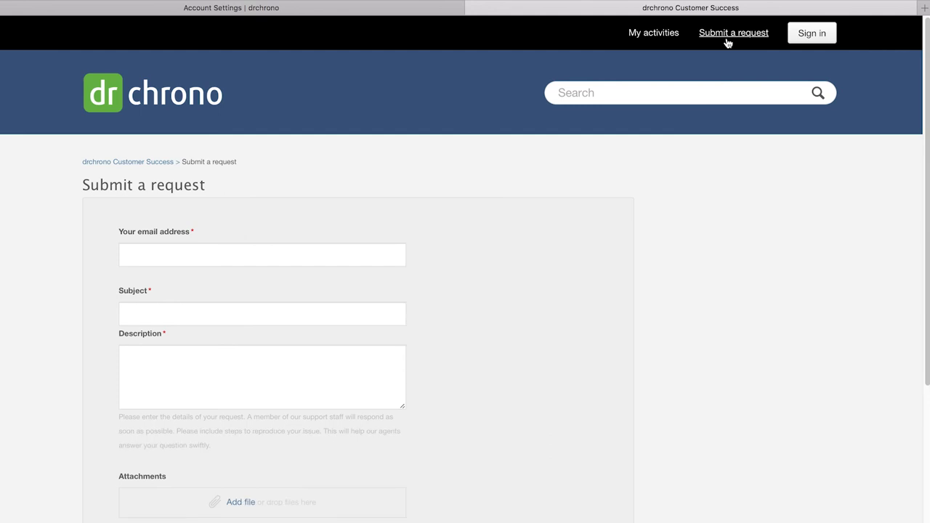